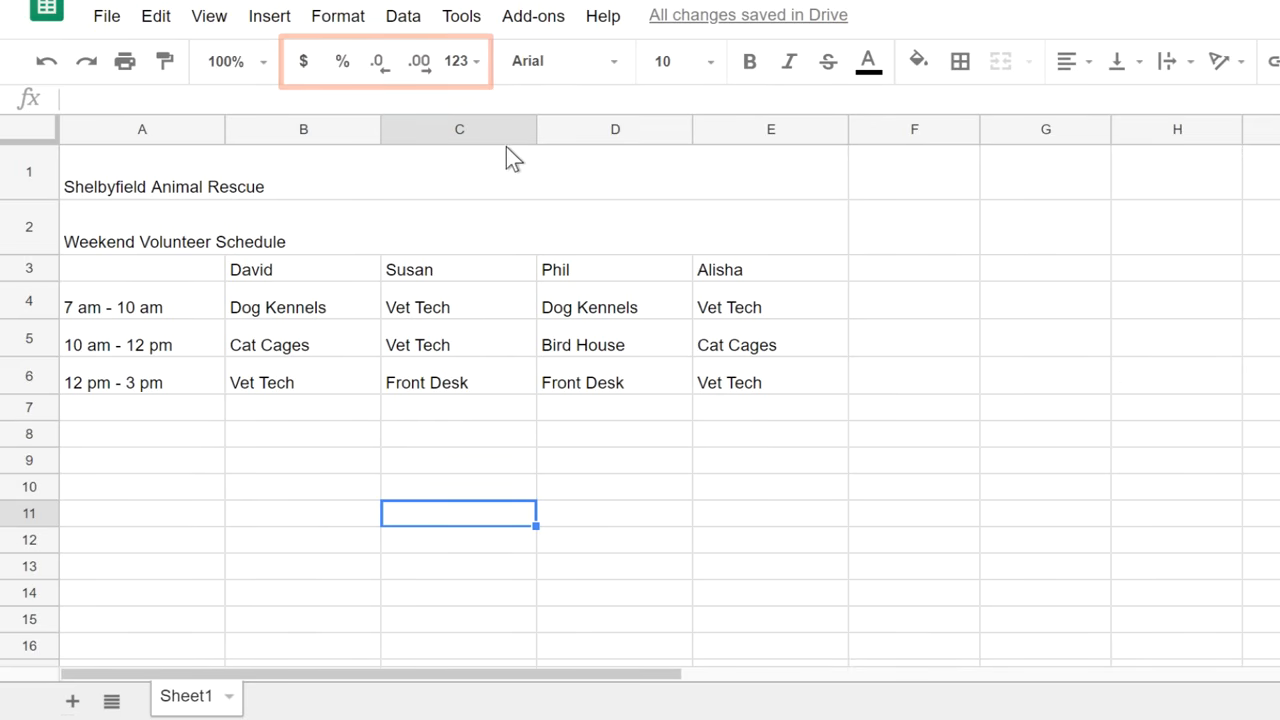
left_click(474, 68)
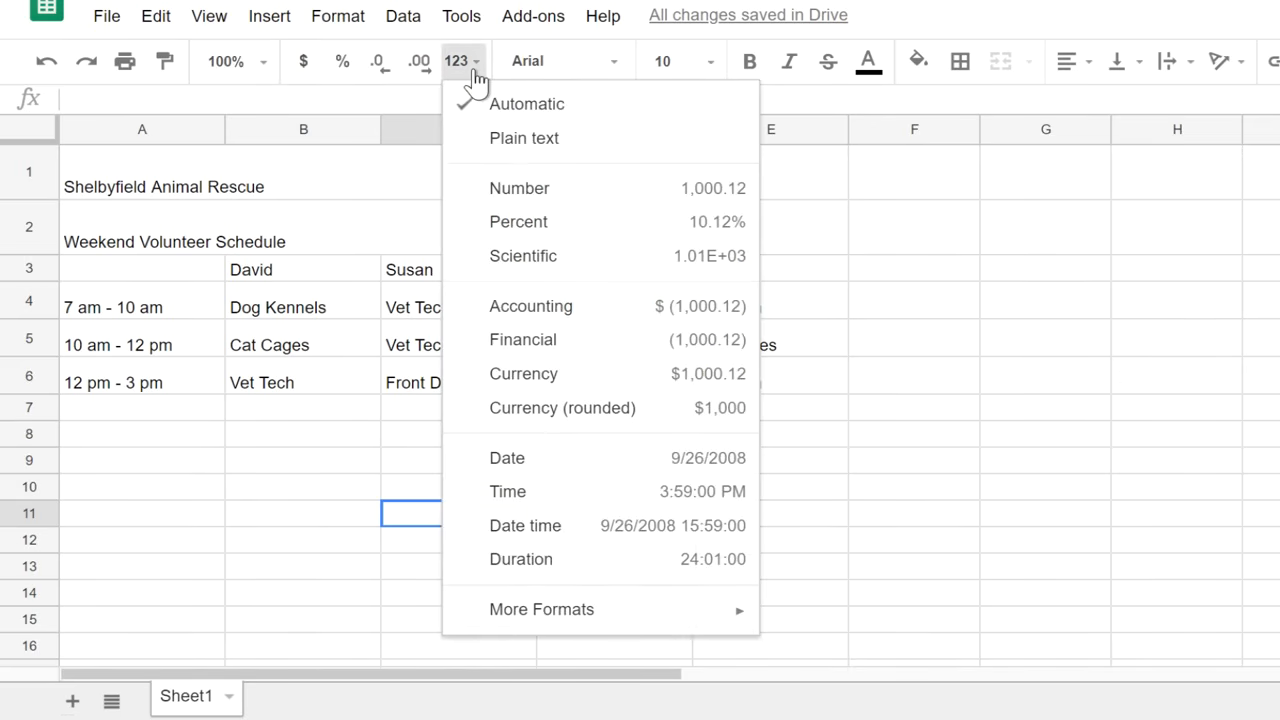
left_click(476, 64)
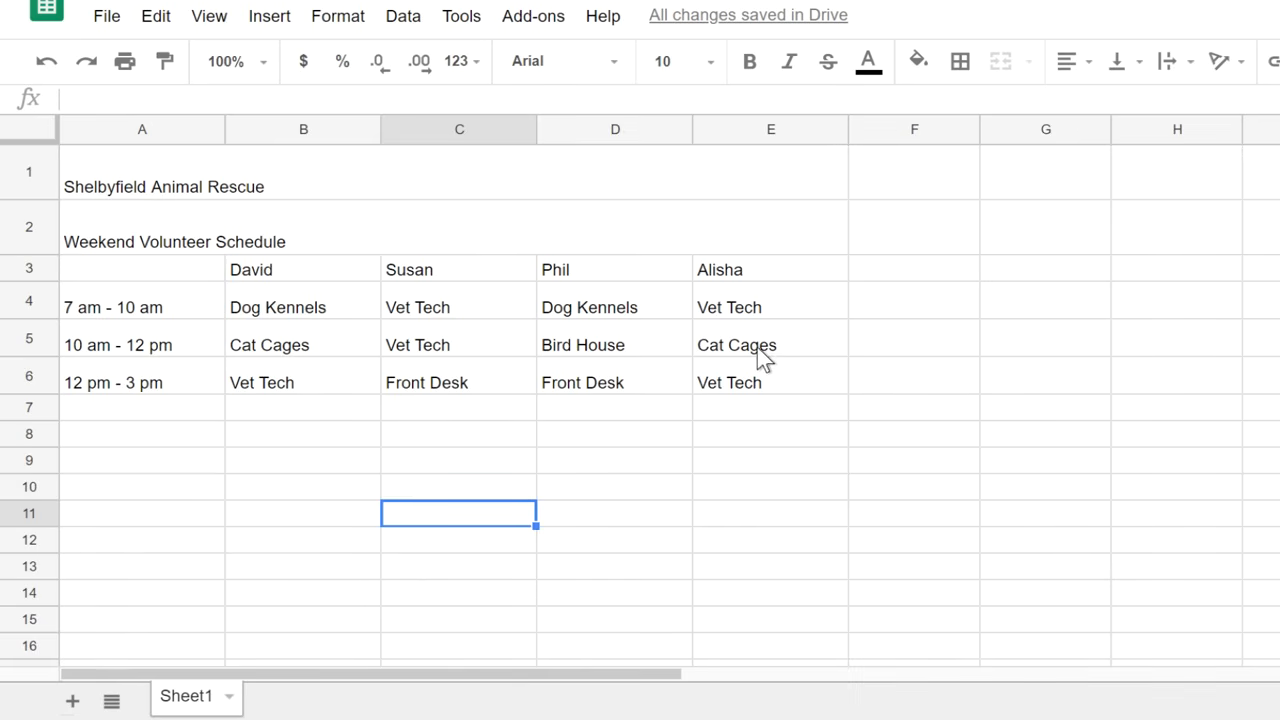
Change the font of the whole schedule, A1:E6, to Verdana.
left_click_drag(779, 382, 654, 193)
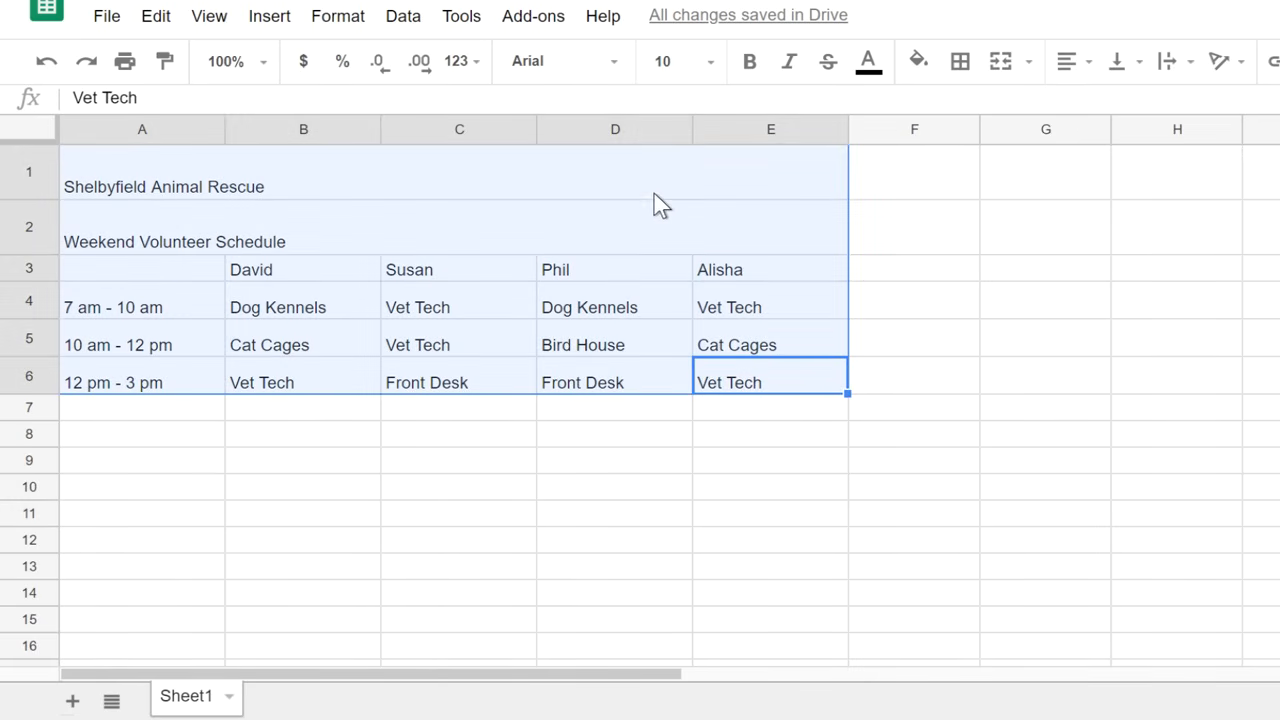
left_click(616, 68)
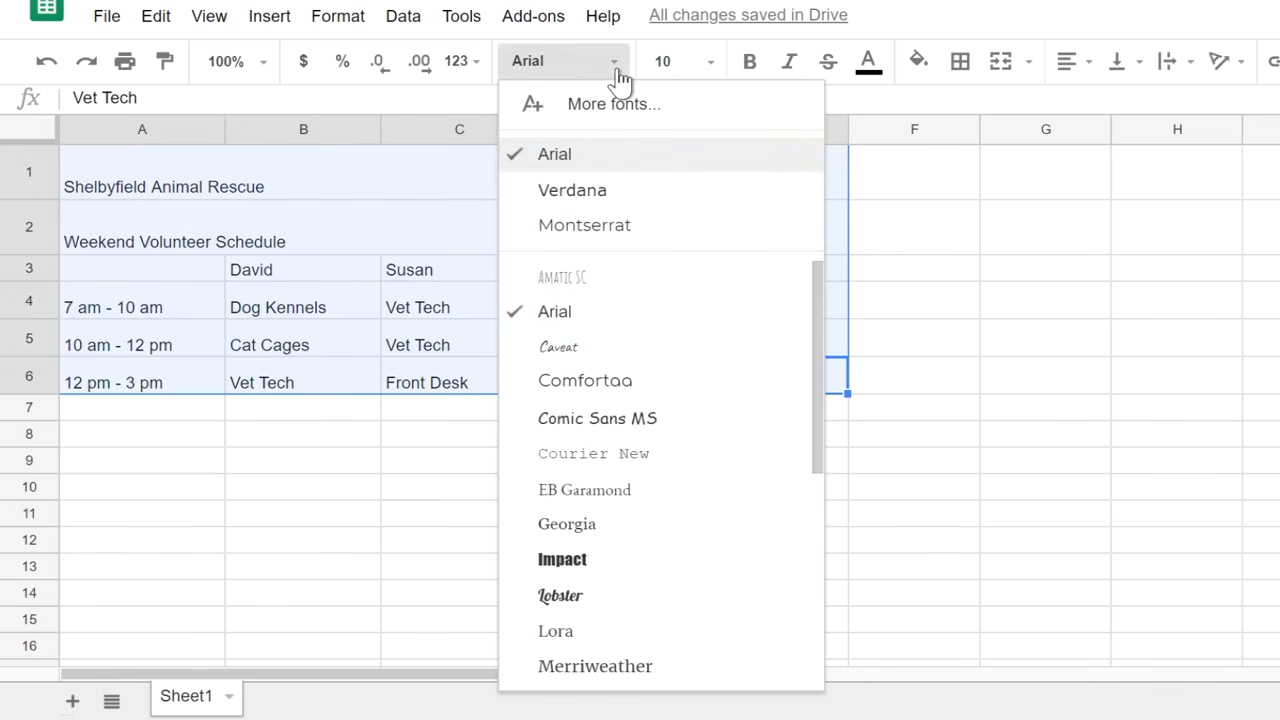
left_click(648, 195)
Set the font size of the two title rows, 1 and 2, to 14.
left_click_drag(646, 186, 645, 223)
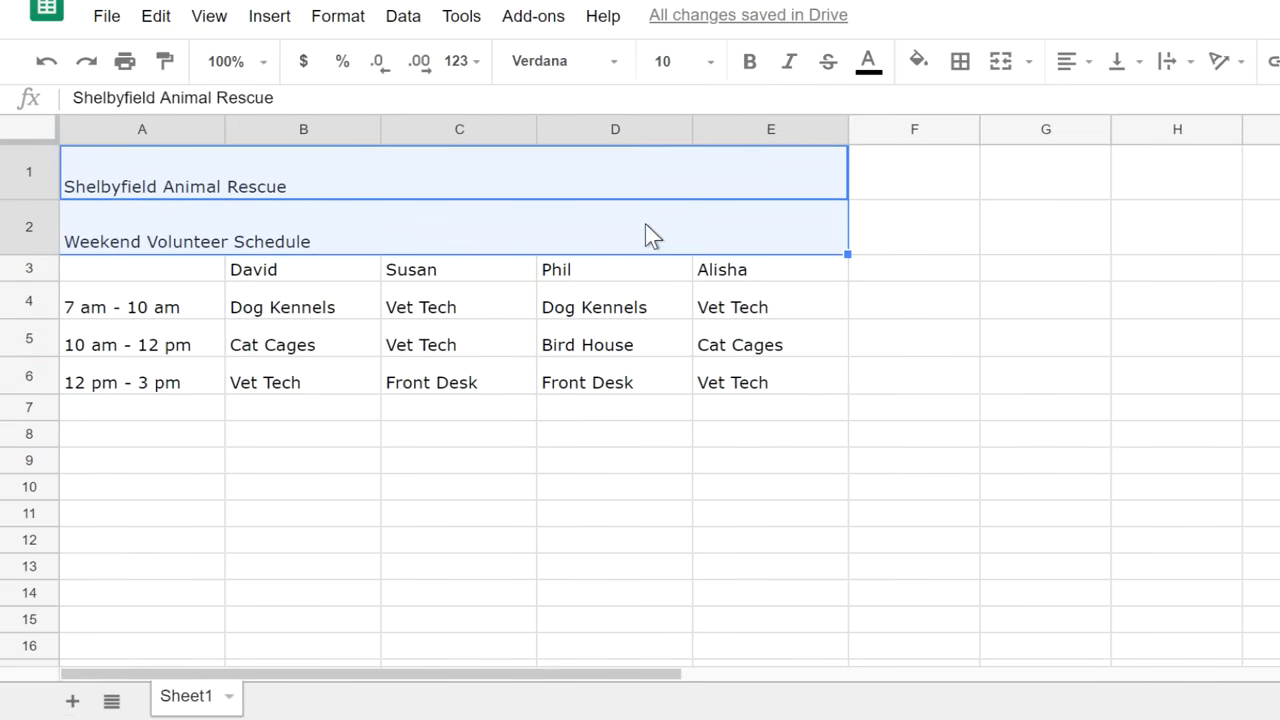
left_click(716, 66)
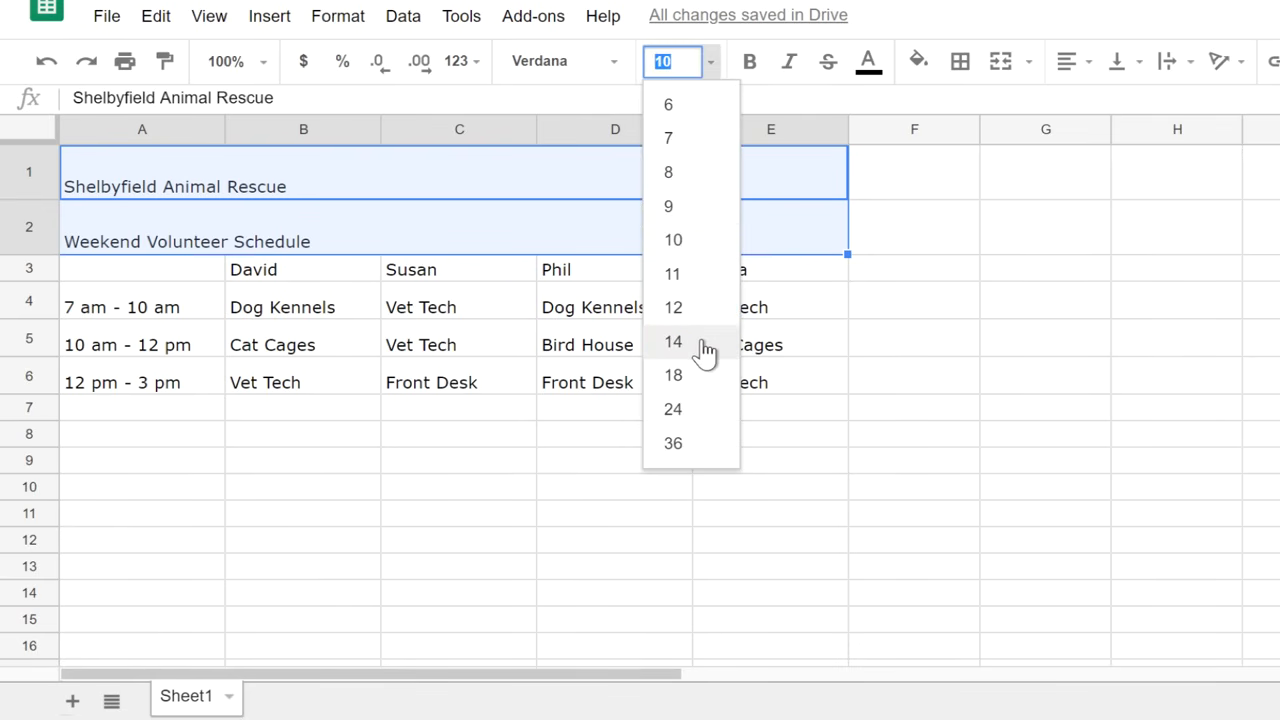
left_click(673, 342)
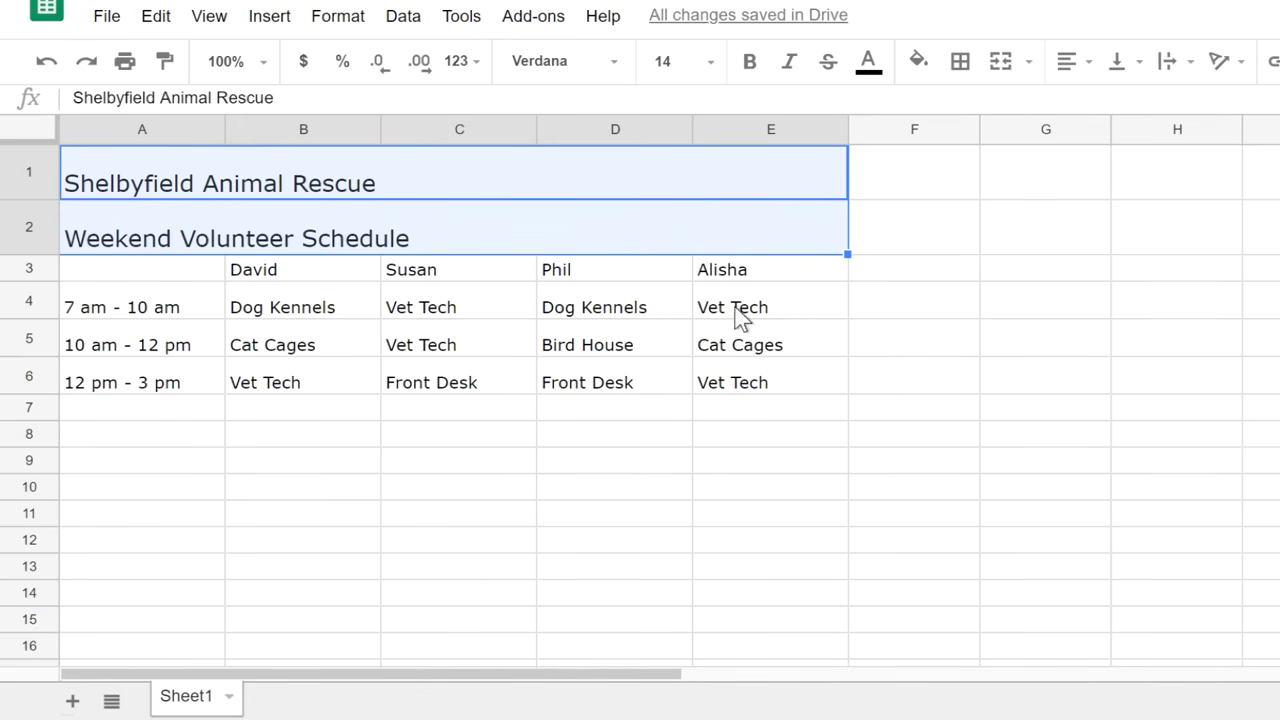
Make the volunteer names in the header cells B3:E3 bold.
left_click_drag(760, 274, 349, 265)
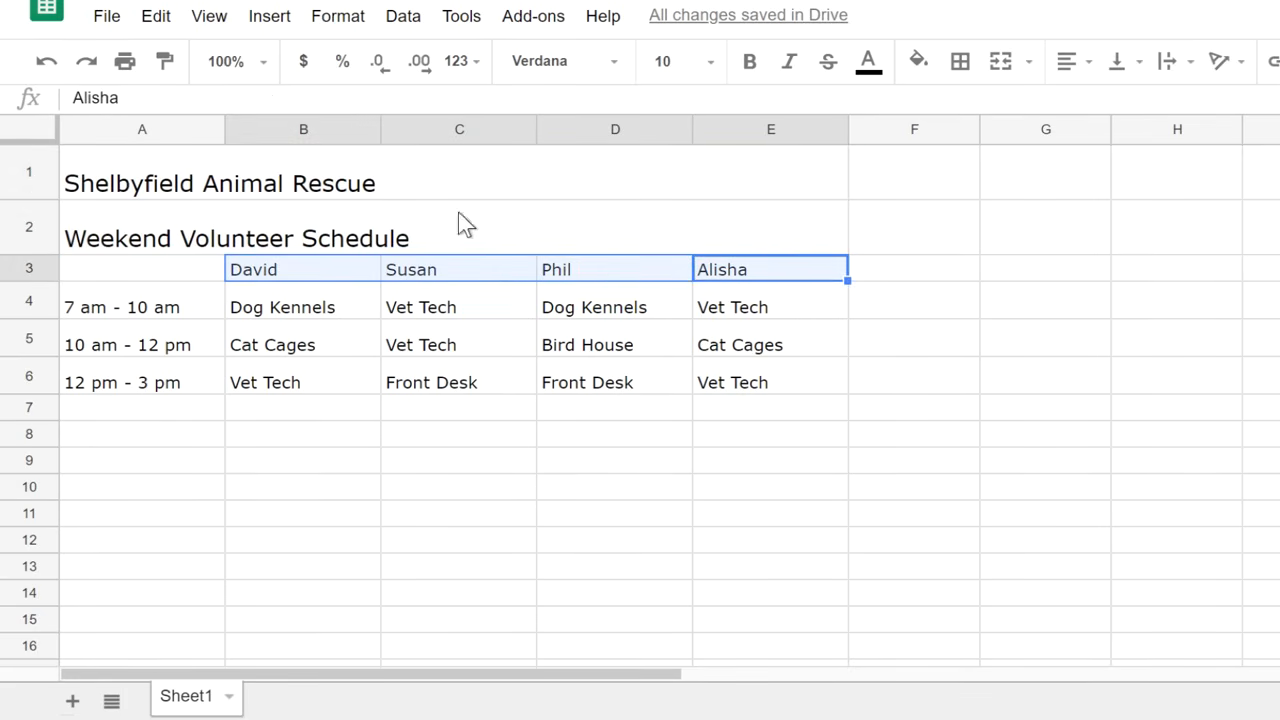
left_click(752, 74)
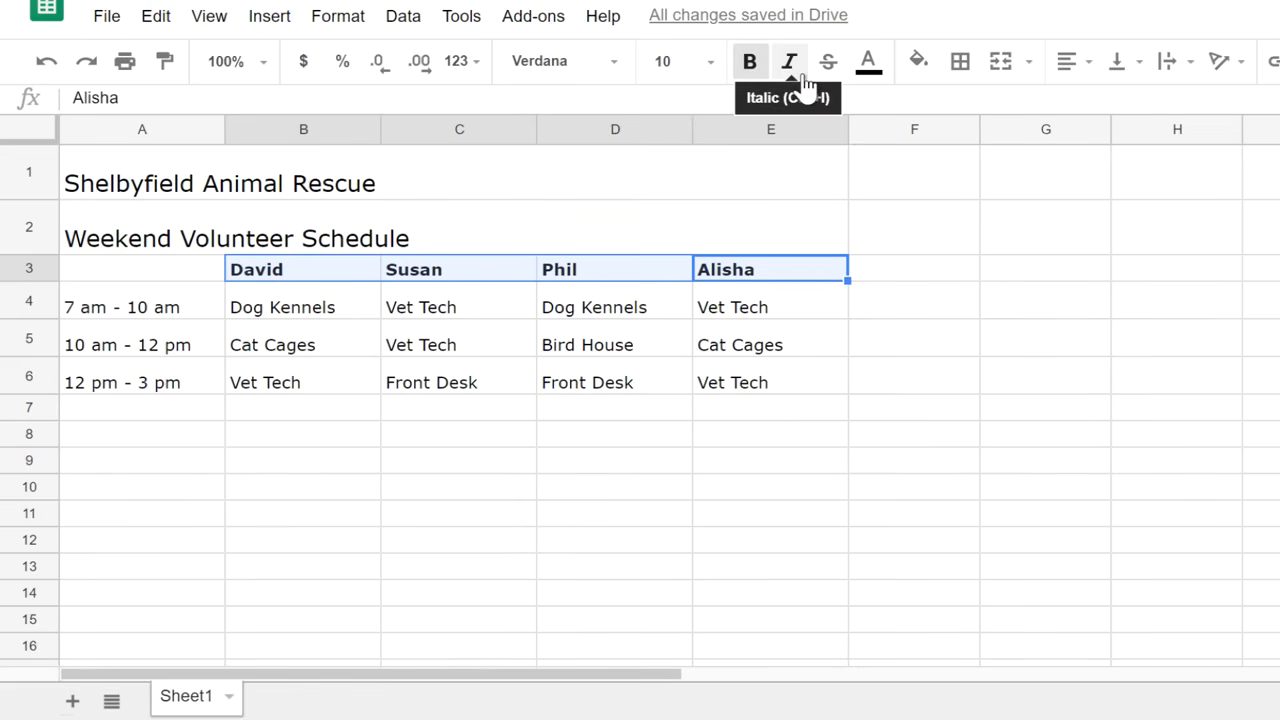
Try italic and strikethrough on the volunteer names in B3:E3, and remove both styles again.
left_click(805, 82)
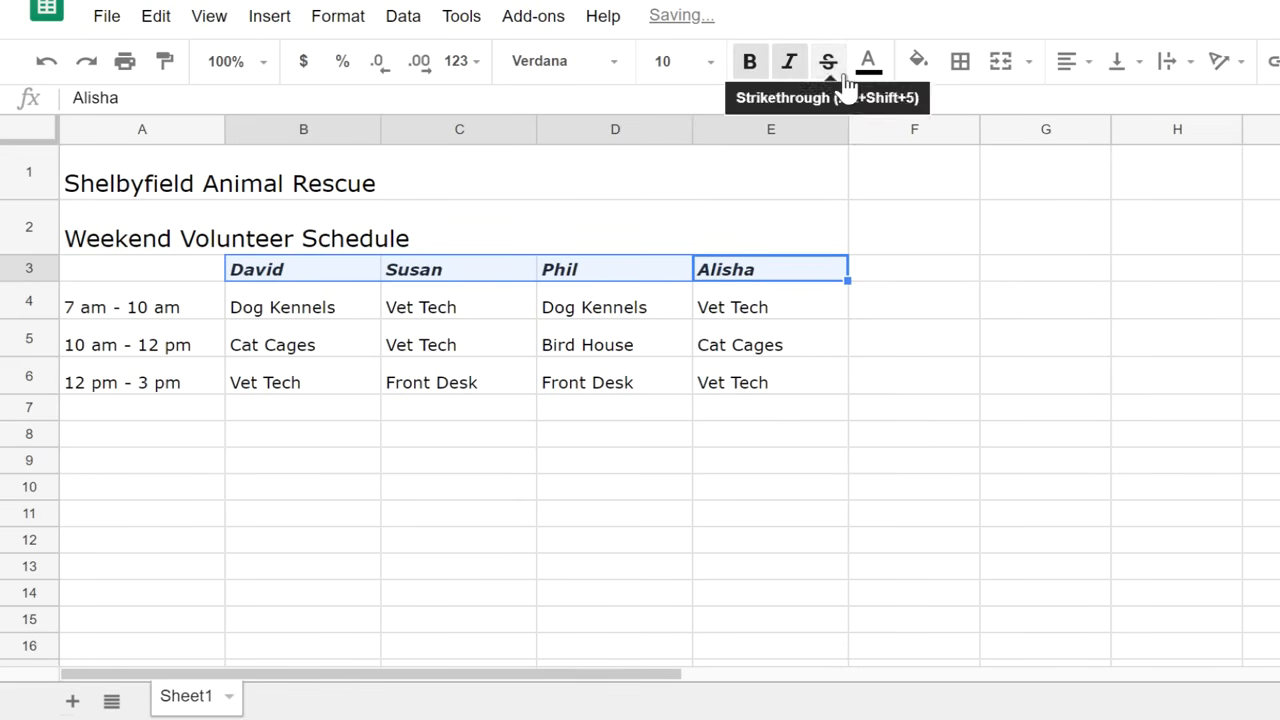
left_click(840, 78)
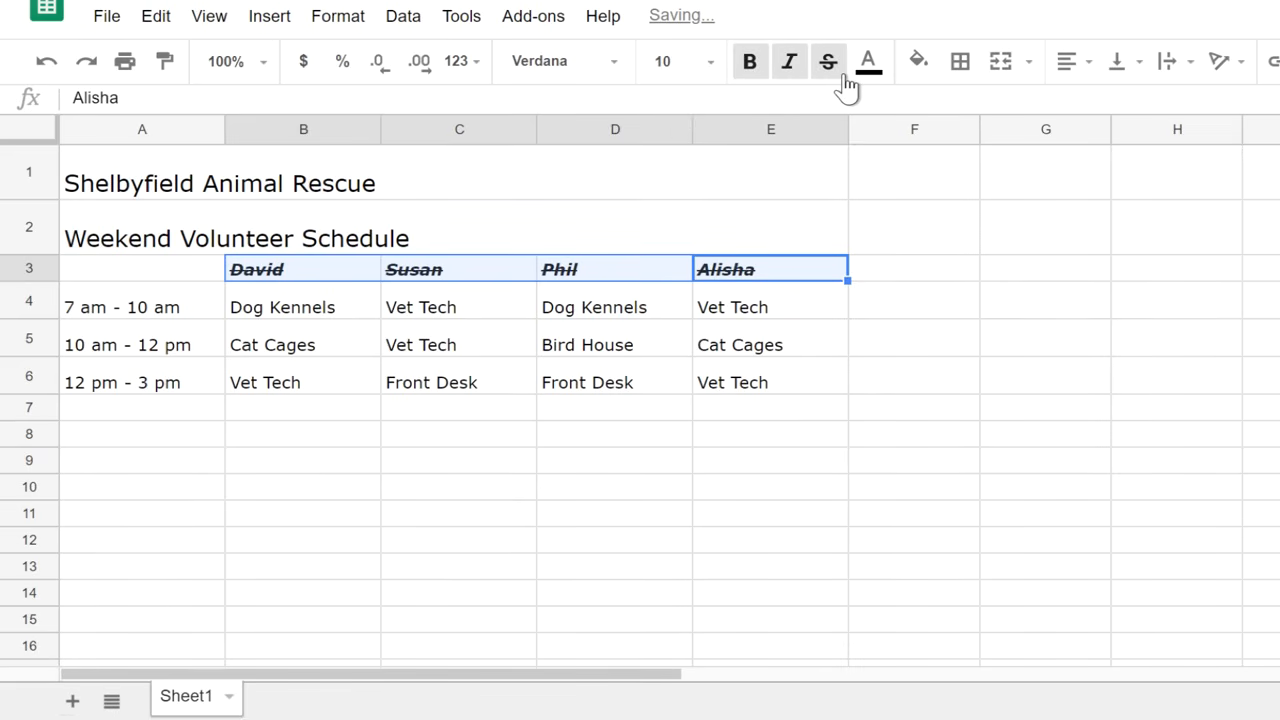
left_click(845, 85)
left_click(800, 85)
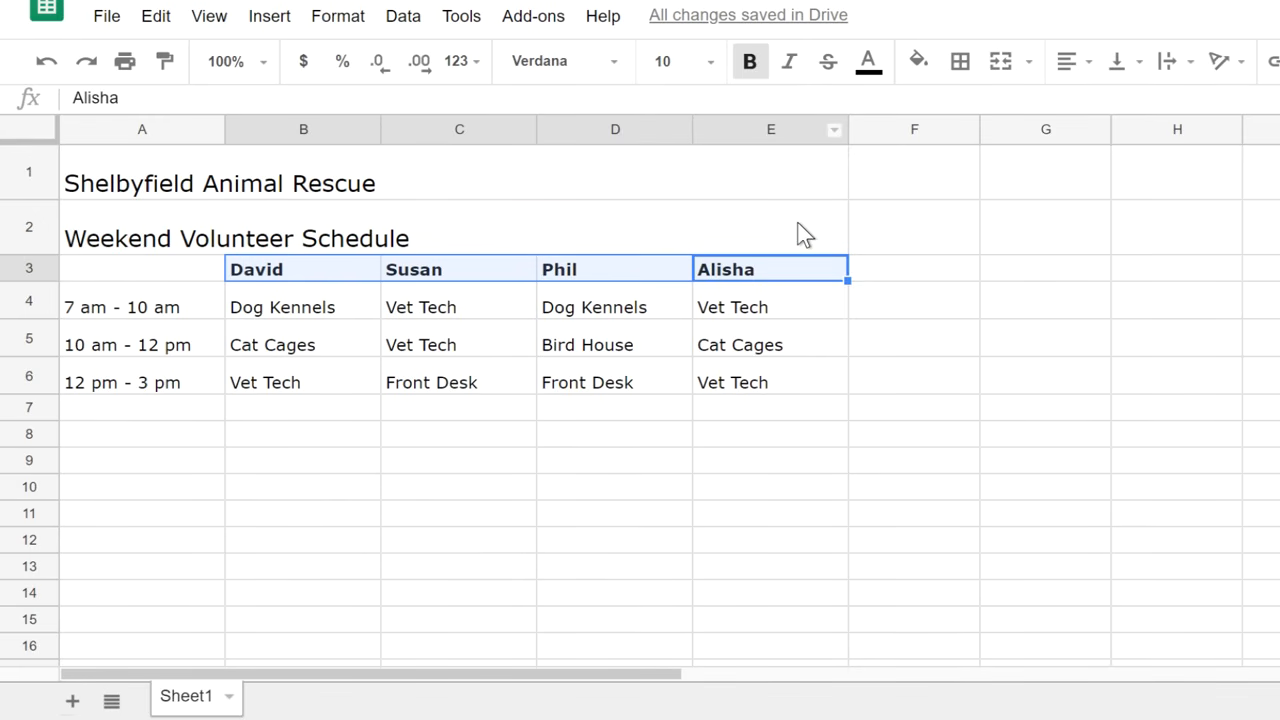
Fill the two title rows, 1 and 2, with dark teal and make their text white.
left_click_drag(800, 234, 775, 192)
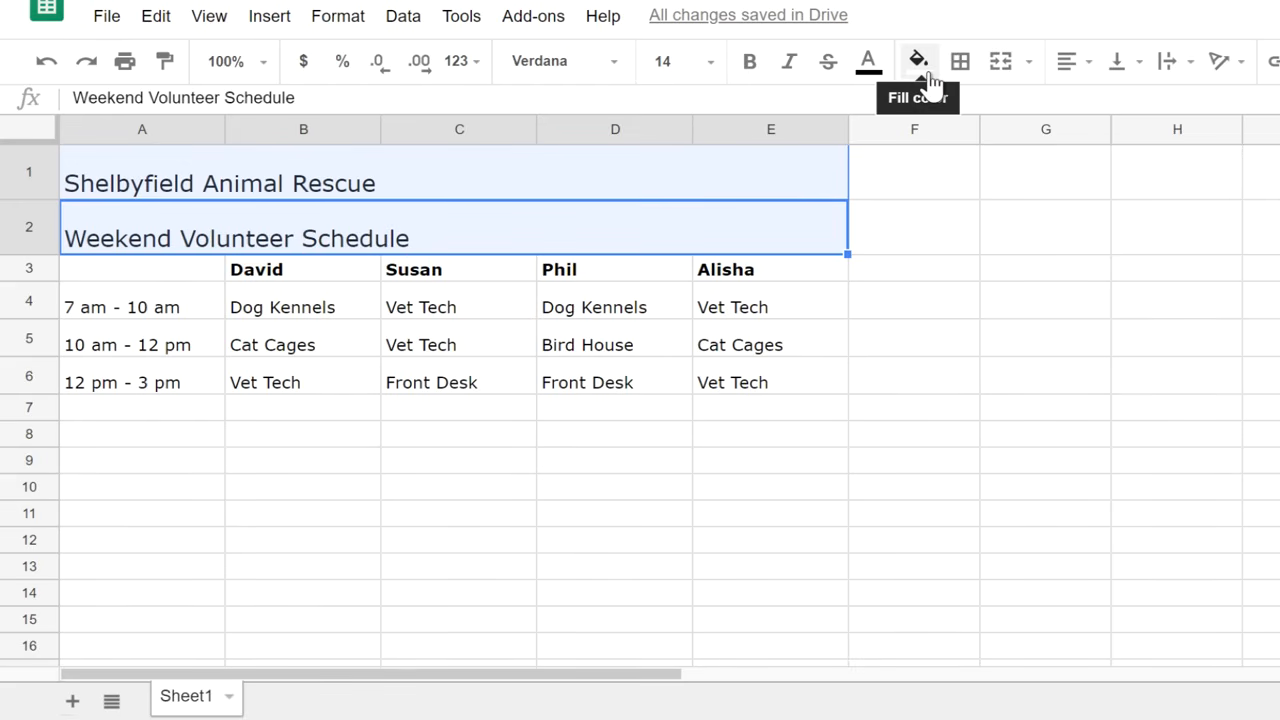
left_click(918, 62)
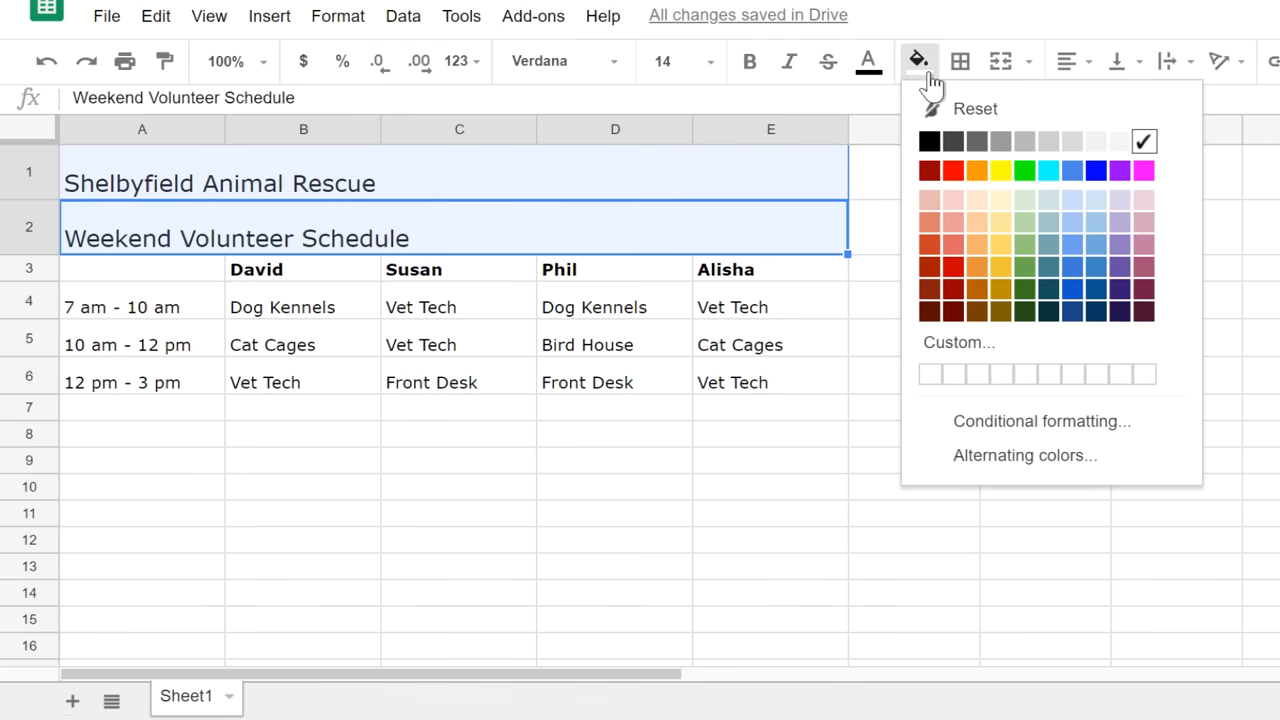
left_click(1052, 290)
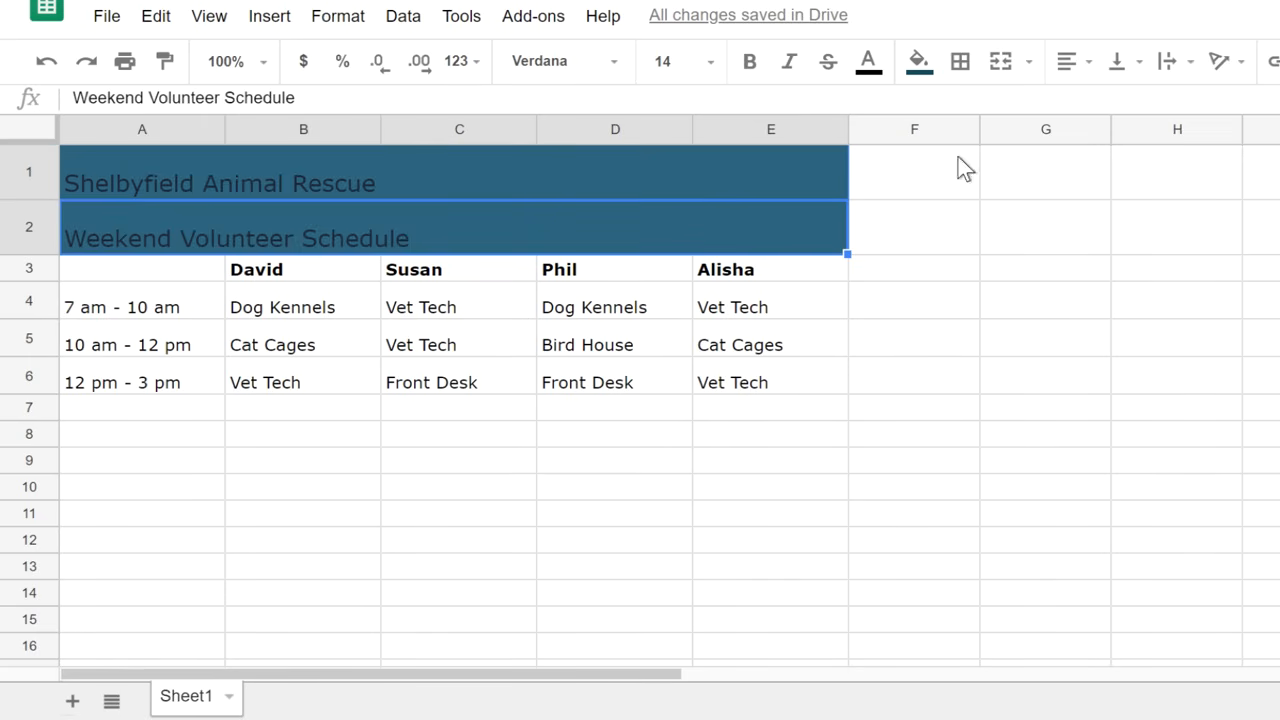
left_click(870, 62)
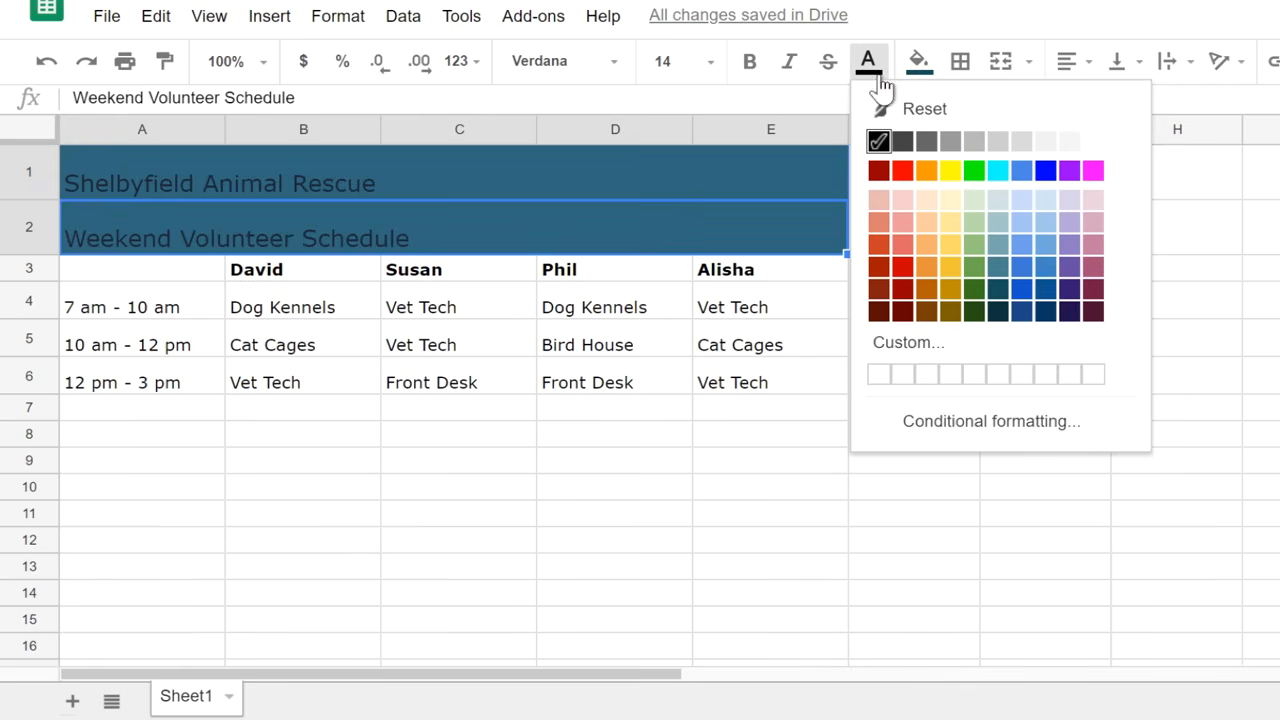
left_click(1093, 148)
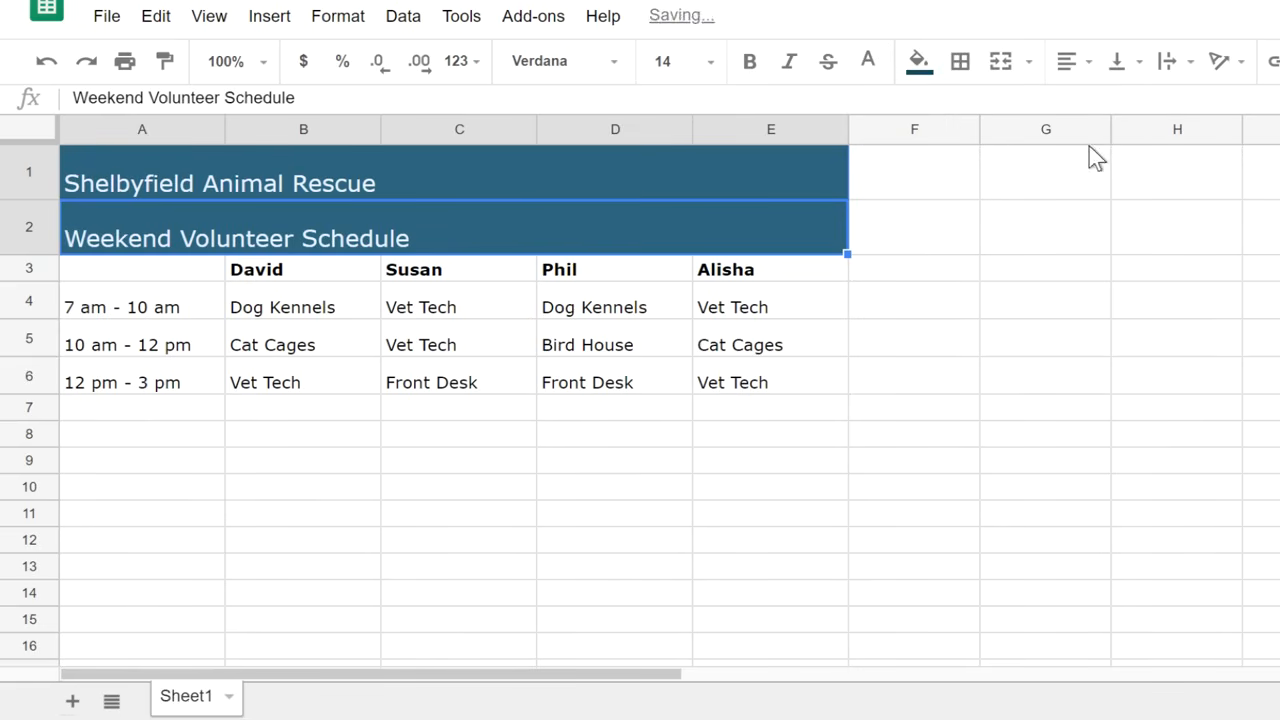
Fill the header row cells A3:E3 with light gray.
left_click(215, 266)
left_click_drag(283, 276, 740, 280)
left_click(917, 60)
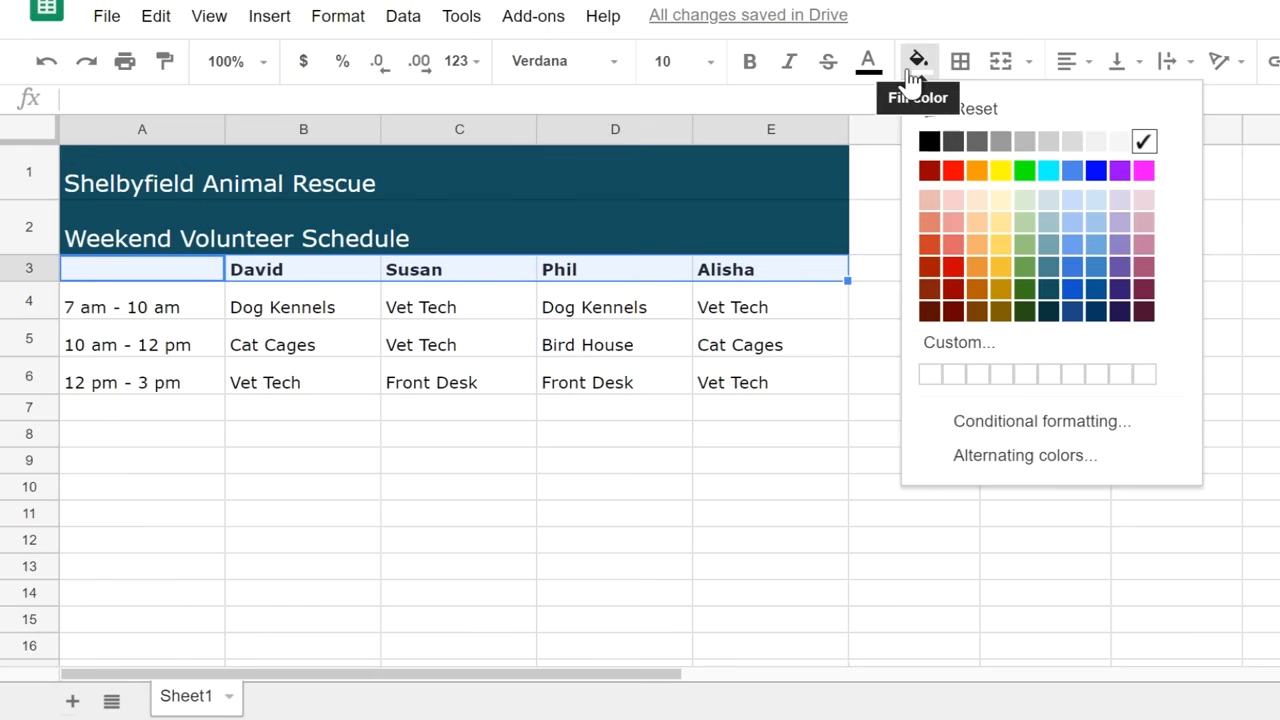
left_click(1078, 150)
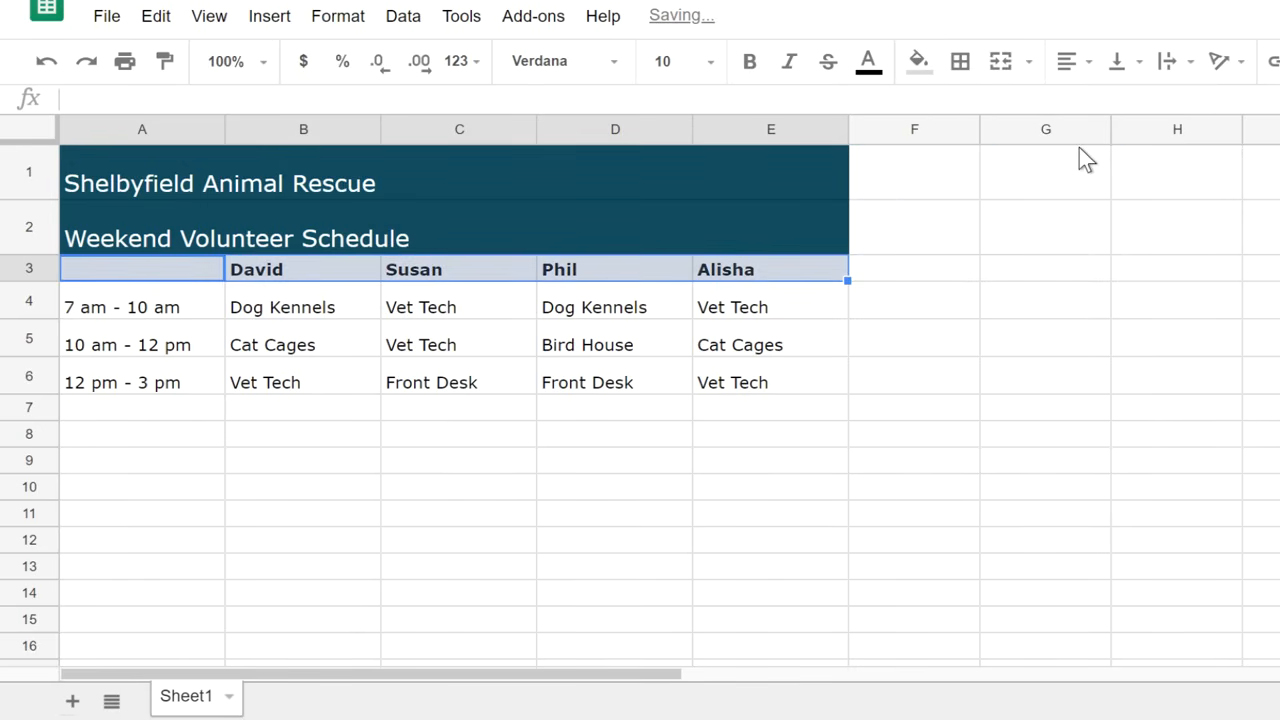
Fill the shift rows A4:E6 with the custom light aqua color #c4fff6.
left_click(788, 375)
left_click_drag(790, 378, 171, 306)
left_click(917, 60)
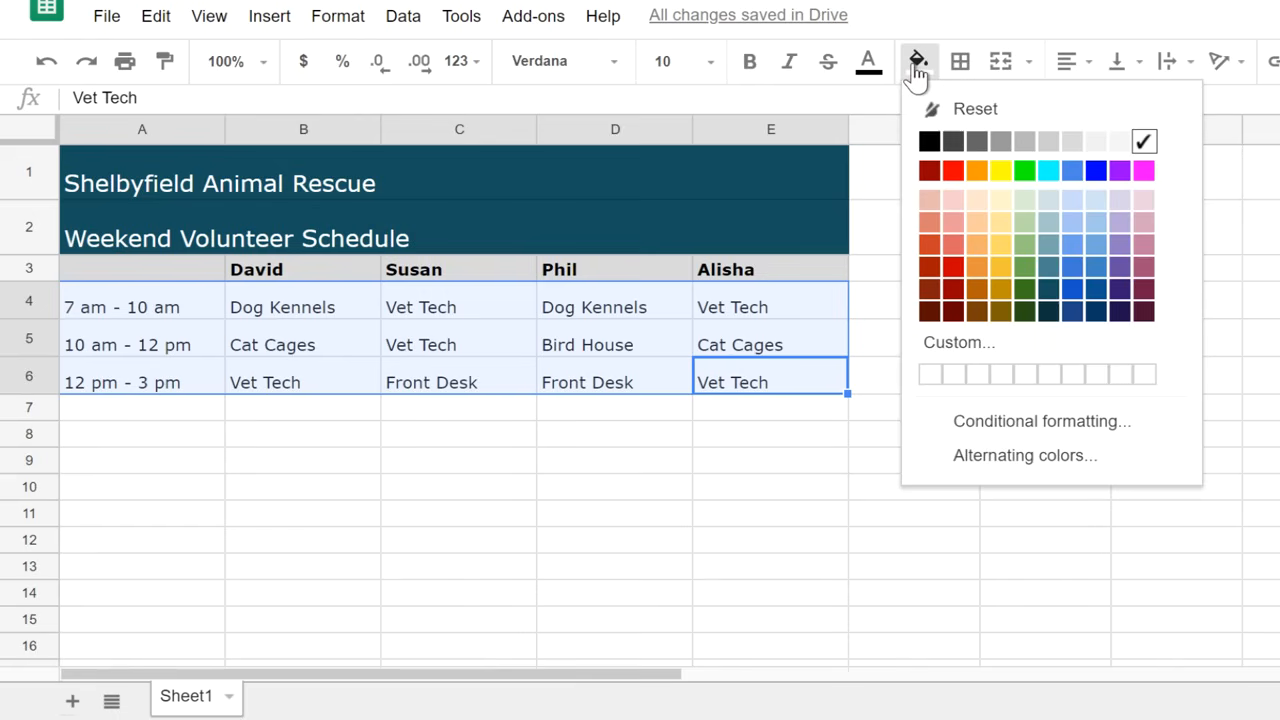
left_click(1001, 350)
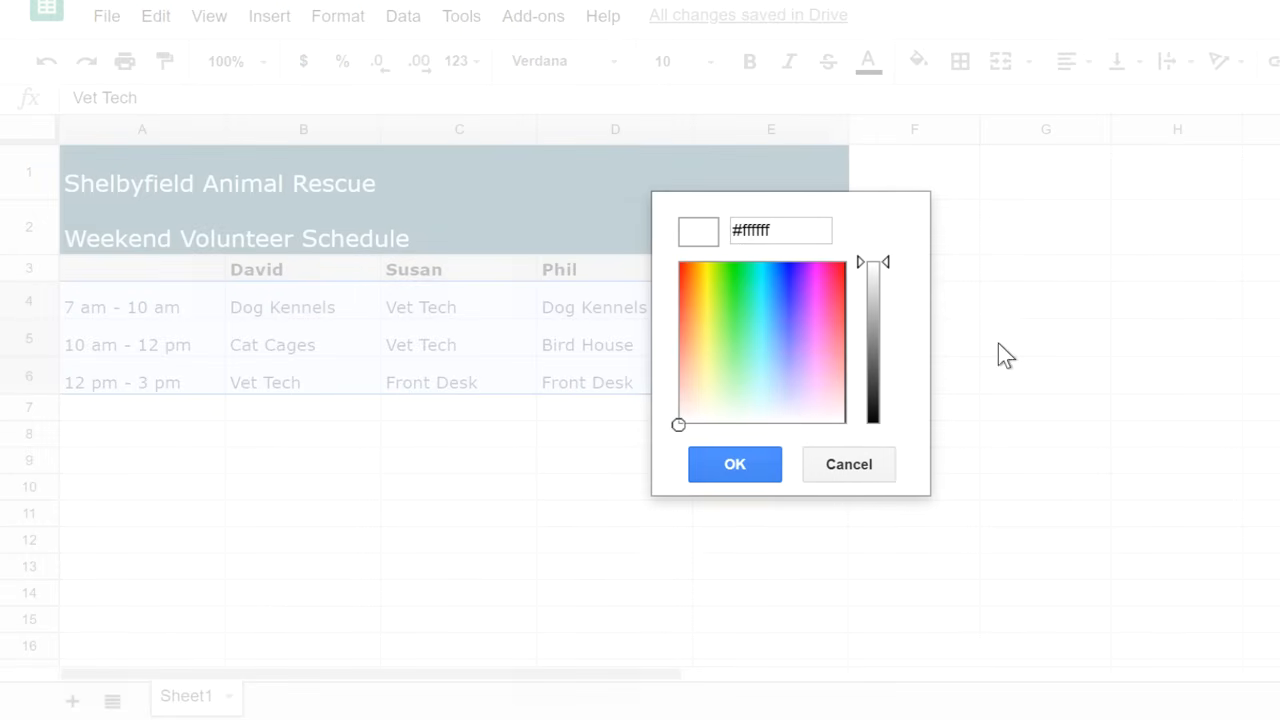
left_click(759, 386)
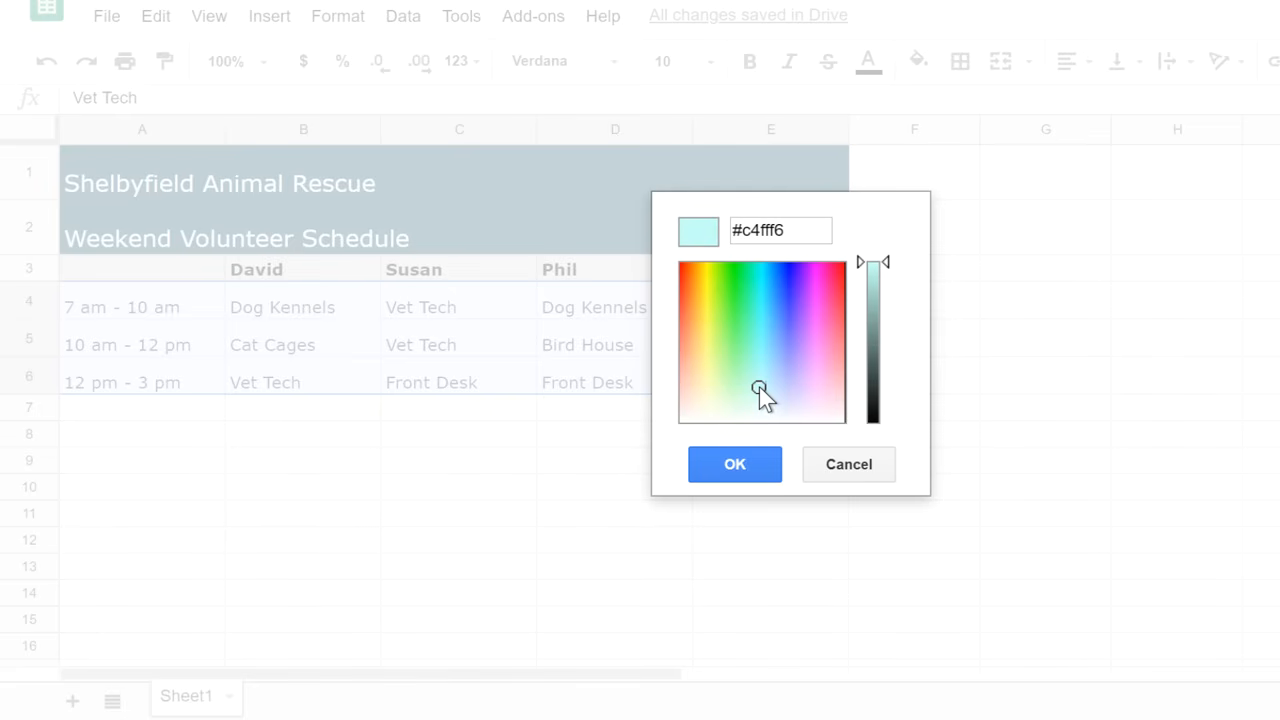
left_click(774, 462)
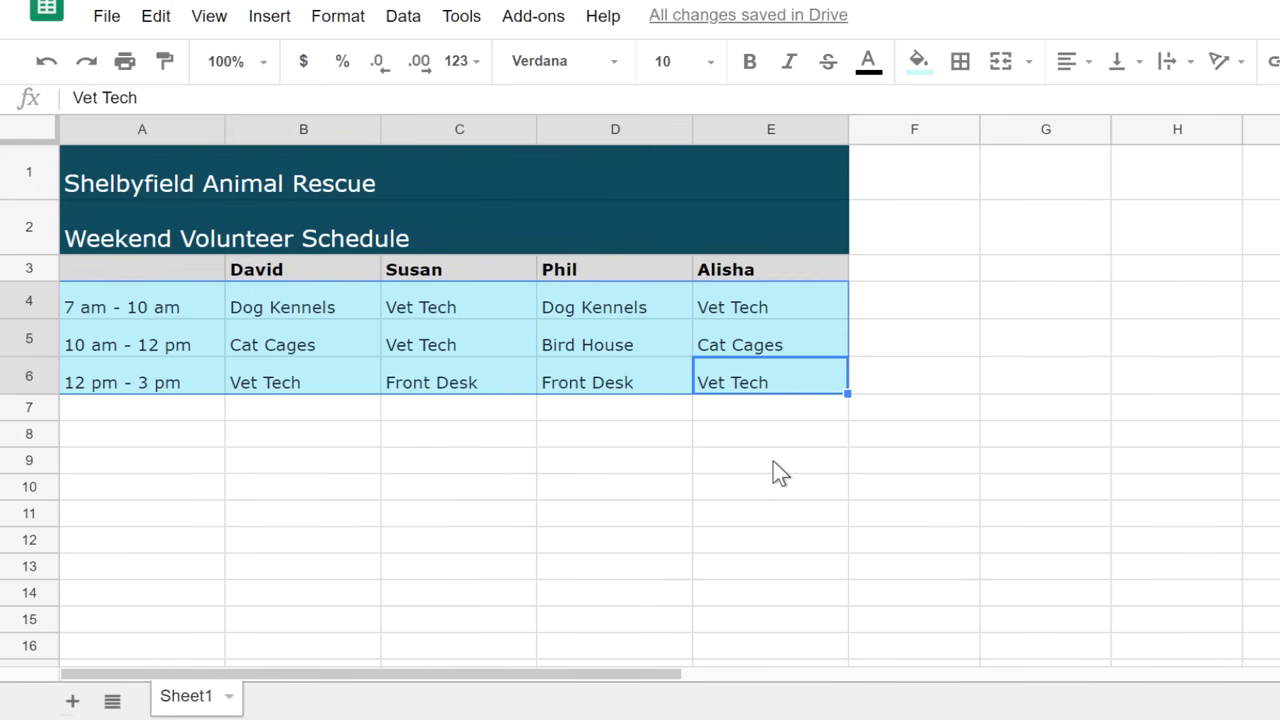
Apply borders to all cells of the schedule, A1:E6.
left_click(803, 400)
left_click_drag(777, 379, 305, 190)
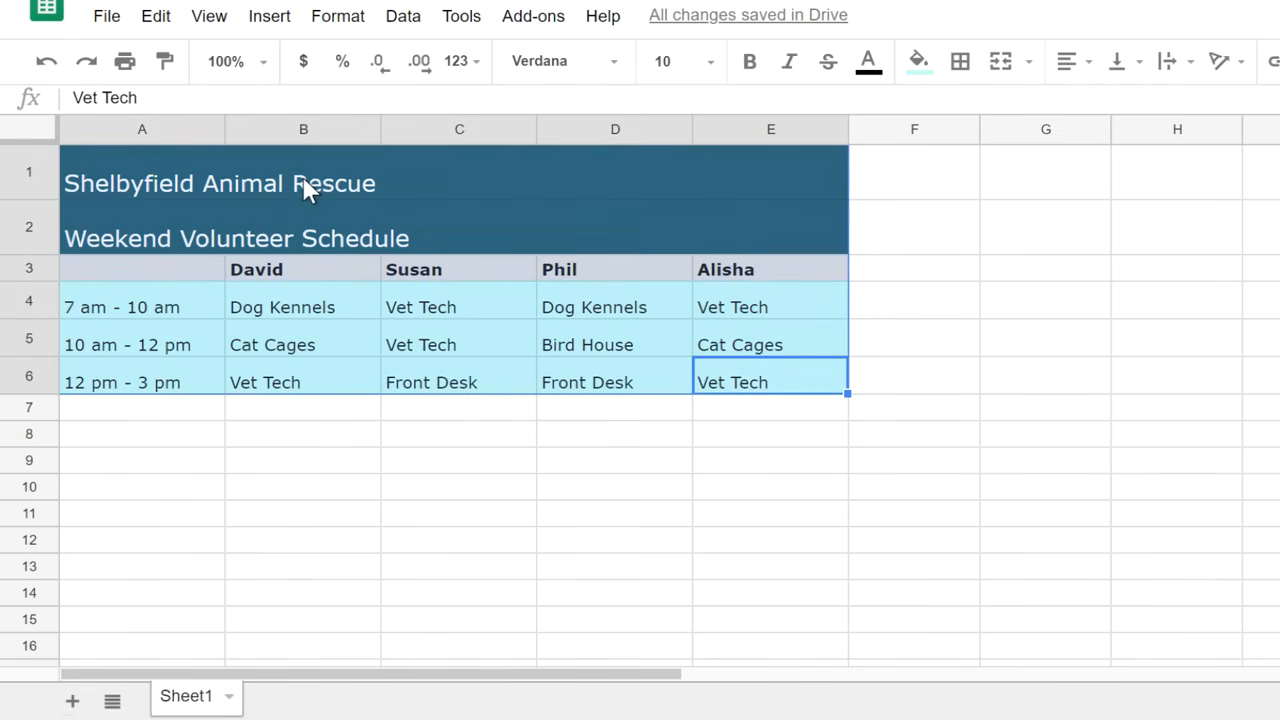
left_click(974, 66)
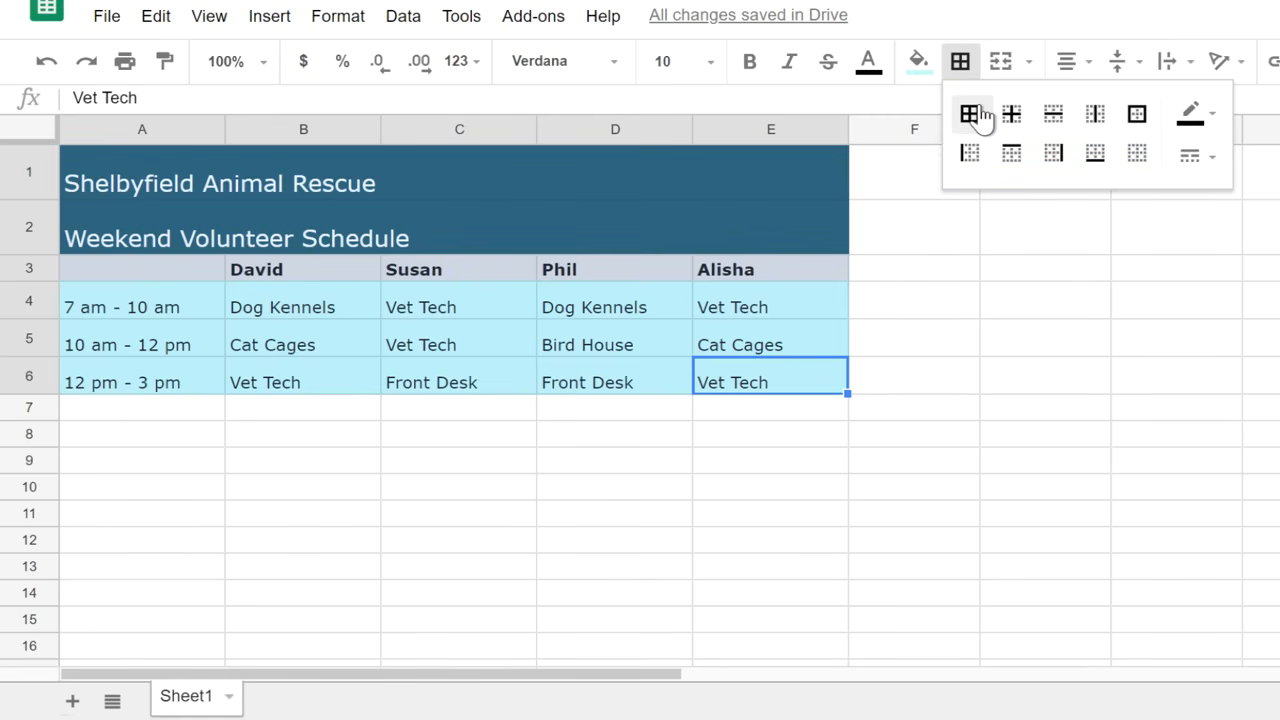
left_click(983, 117)
left_click(963, 66)
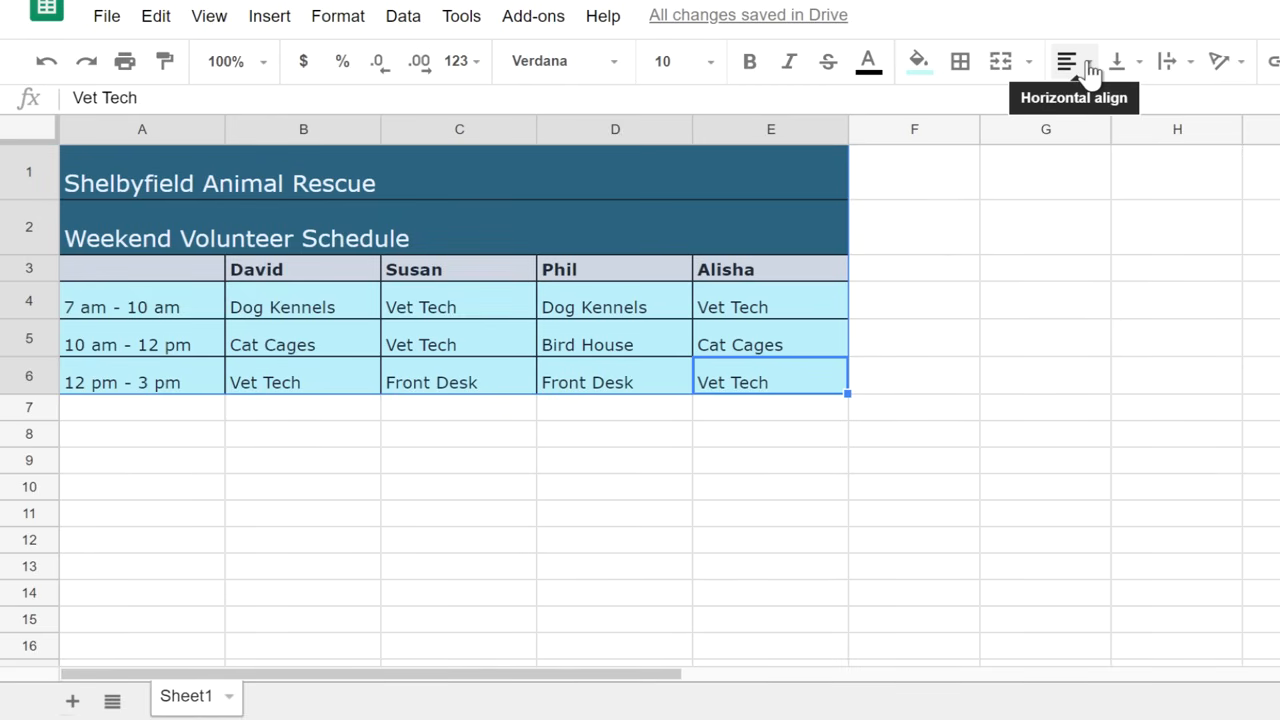
Align the text in A1:E6 to the vertical middle and center it horizontally, and deselect the schedule.
left_click(1091, 70)
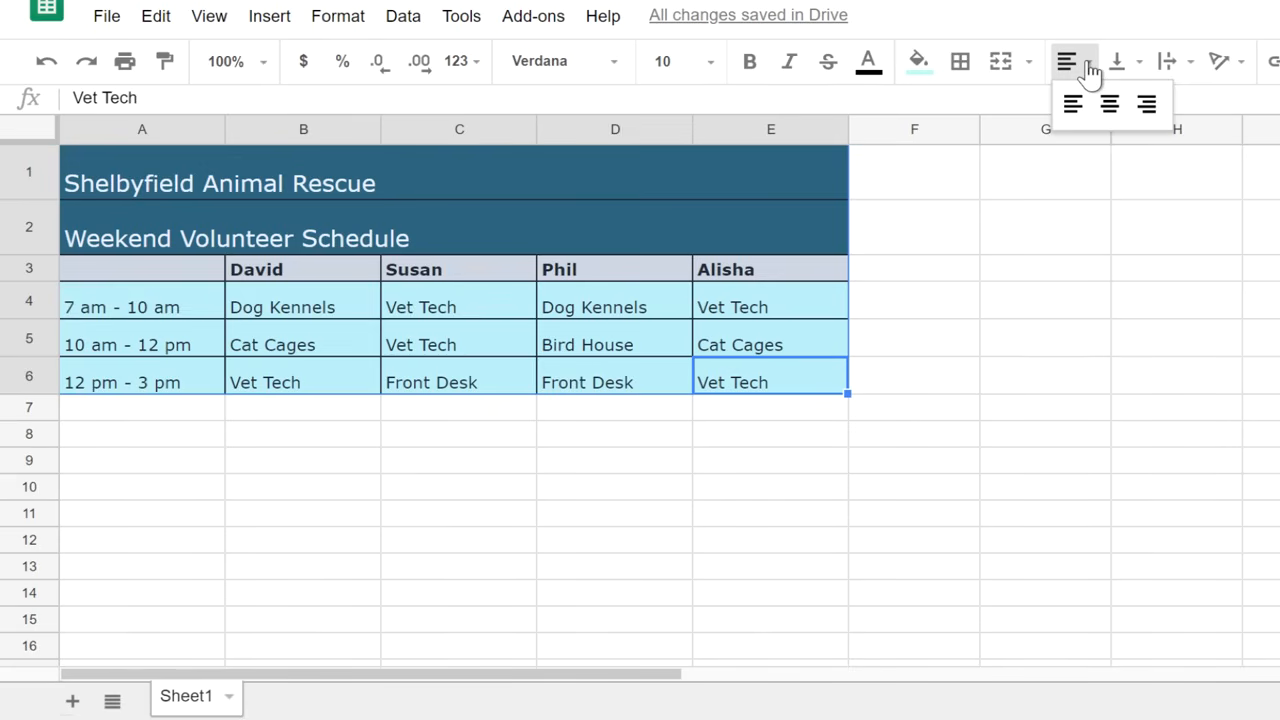
left_click(1089, 66)
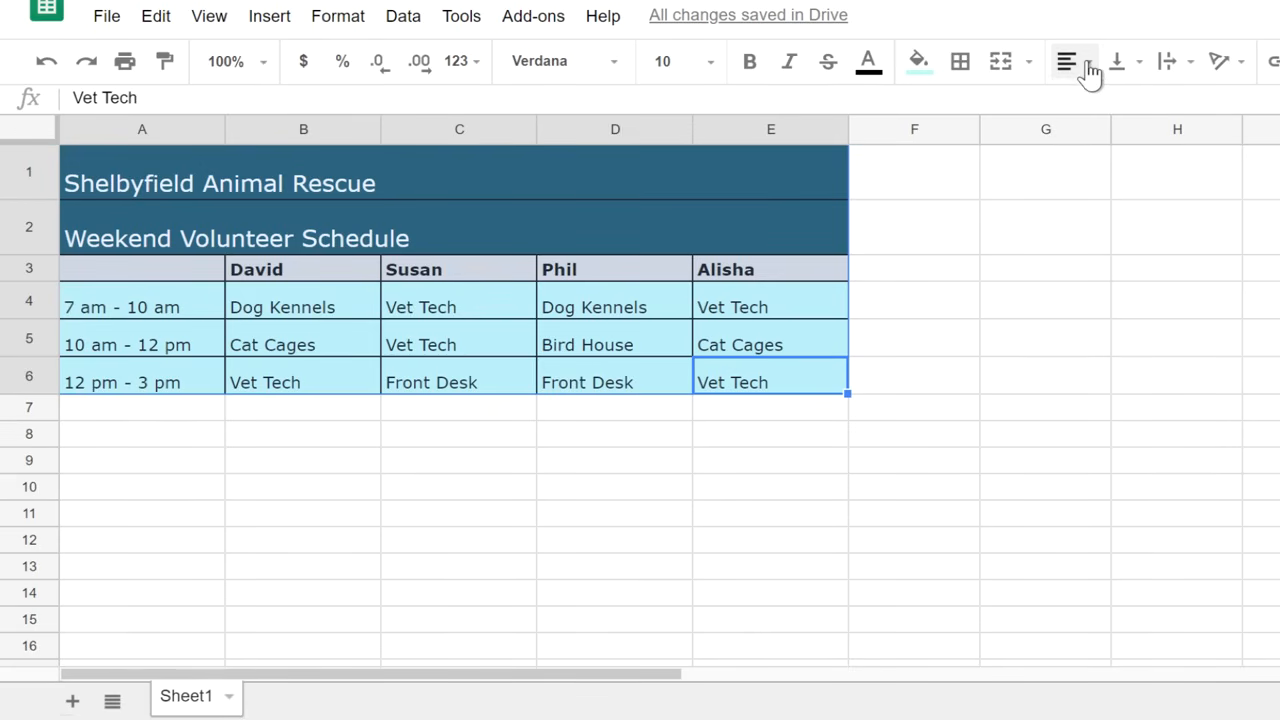
left_click(1141, 66)
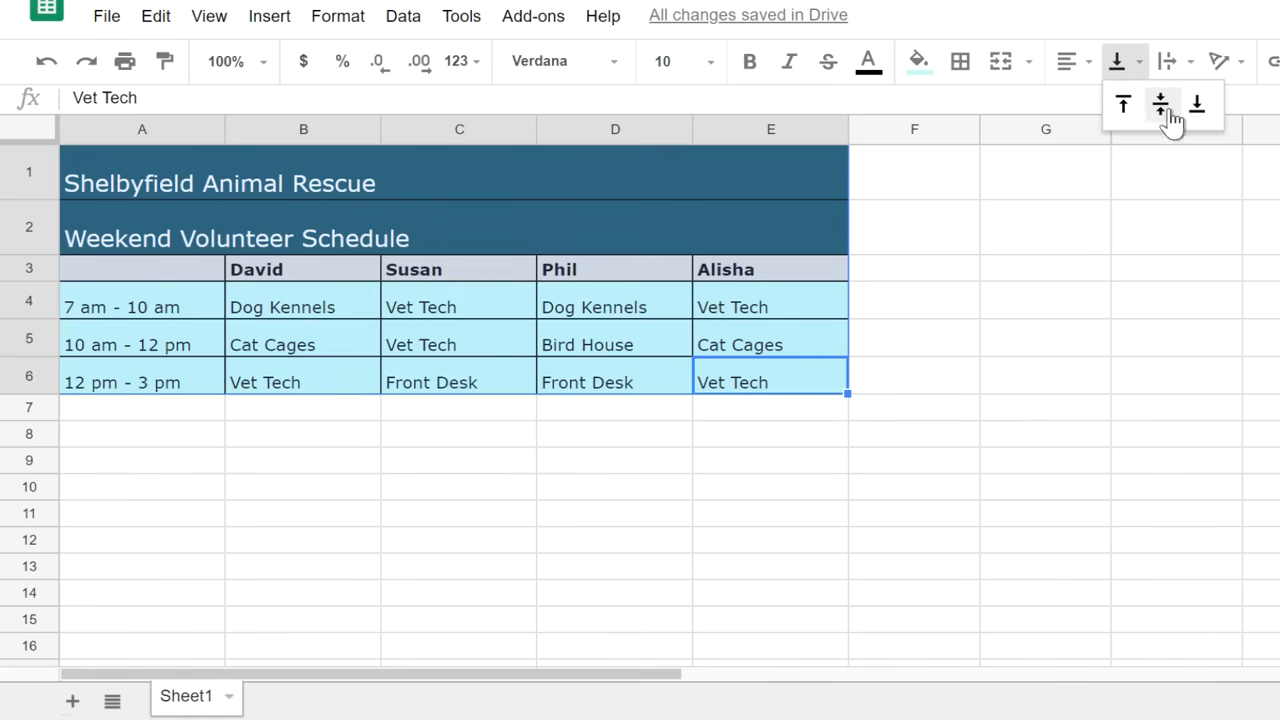
left_click(1161, 105)
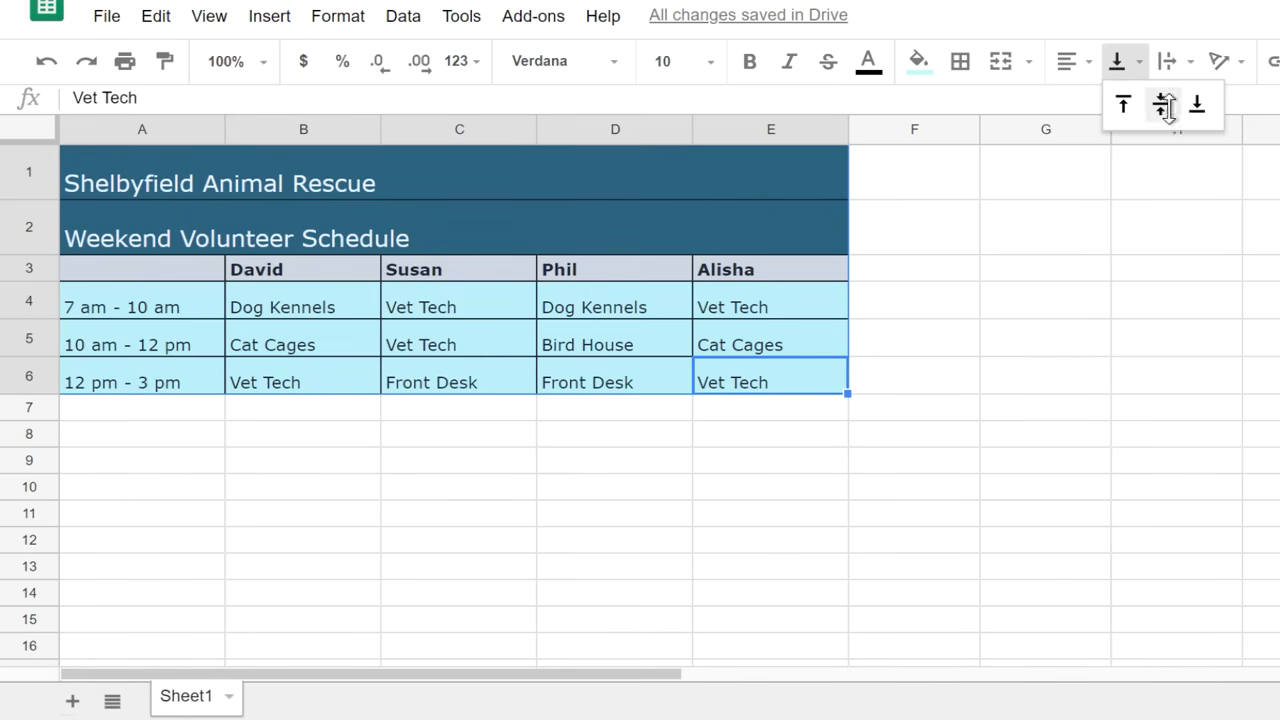
left_click(1089, 62)
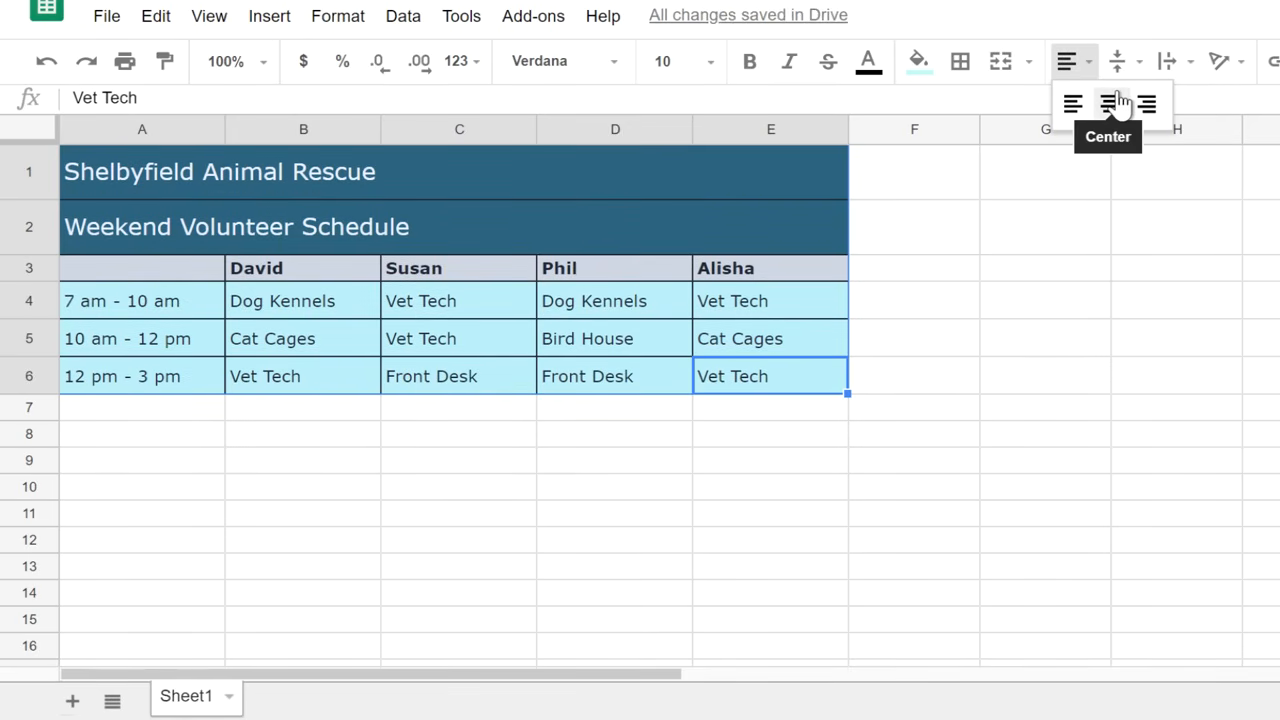
left_click(1115, 104)
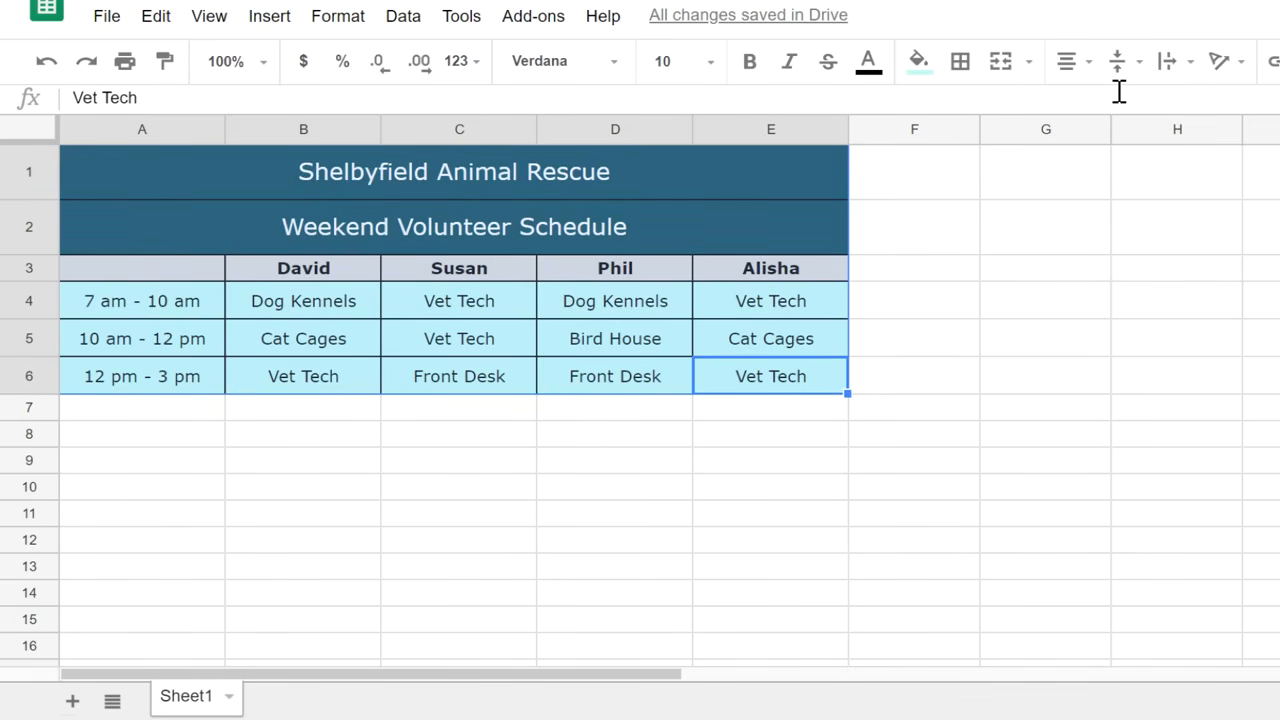
left_click(878, 386)
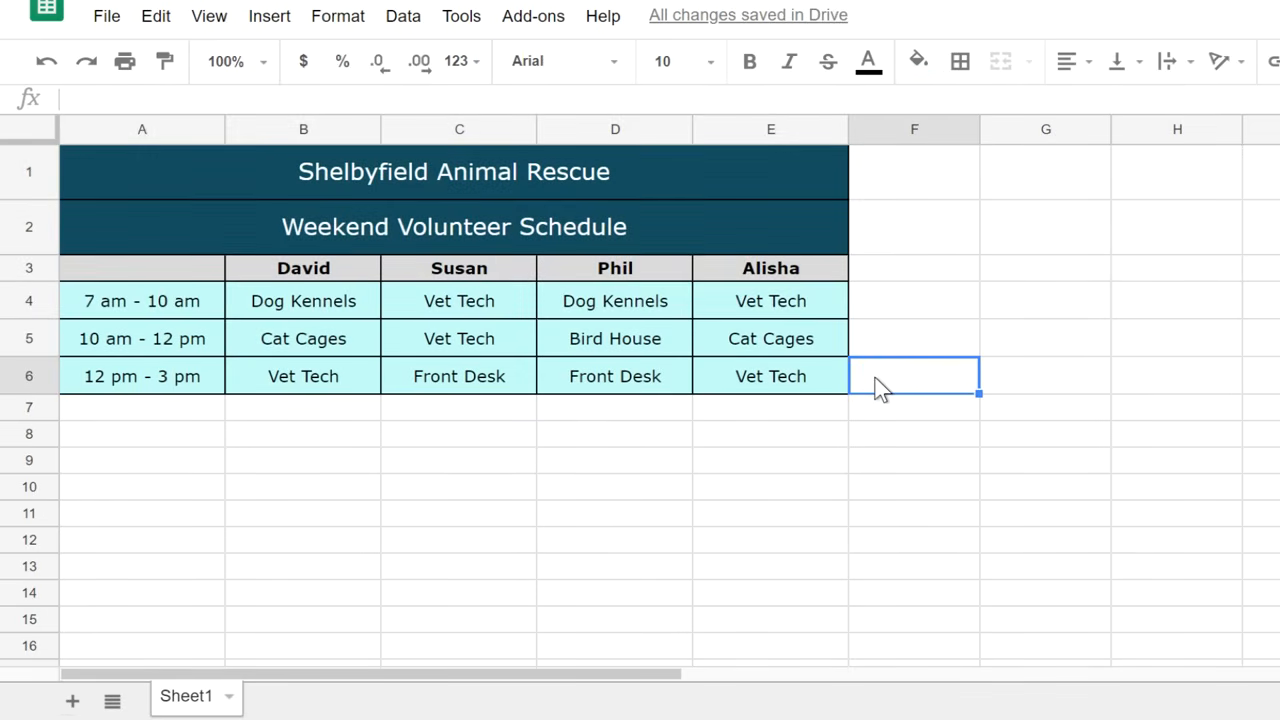